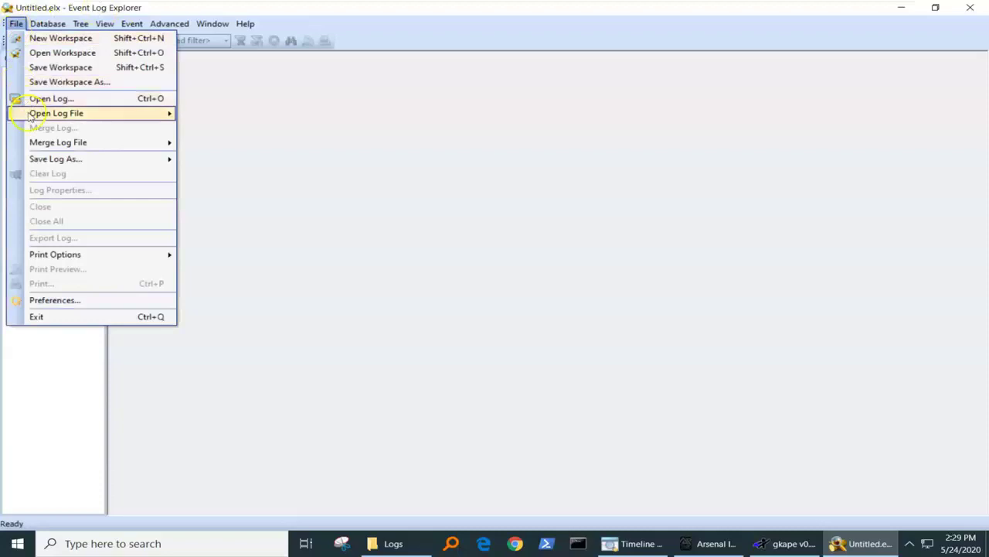
Step: Open the saved Security.evtx log from the Logs folder with the New API, listing 3396 events
mouse_move(106, 116)
click(202, 146)
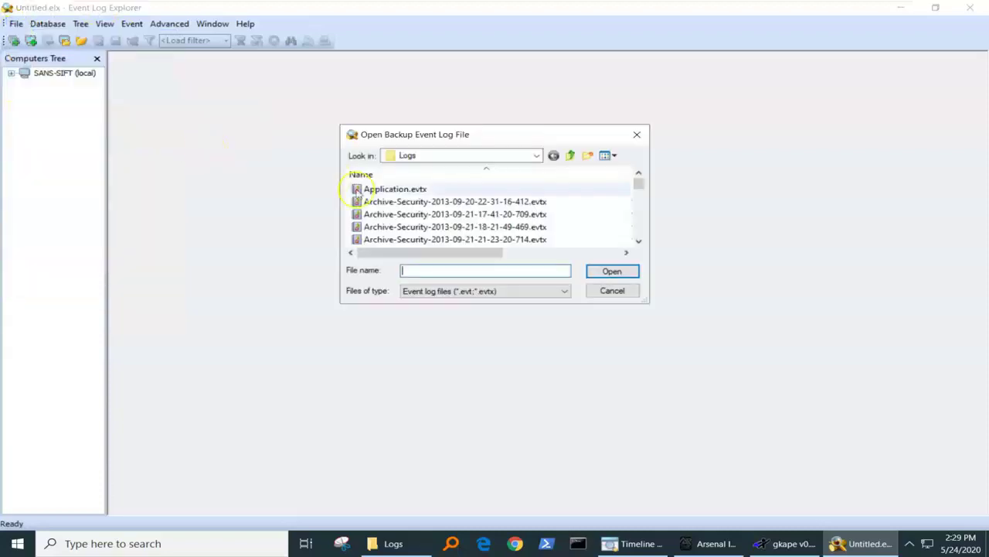
drag(637, 183, 638, 229)
scroll(442, 227, up, 2)
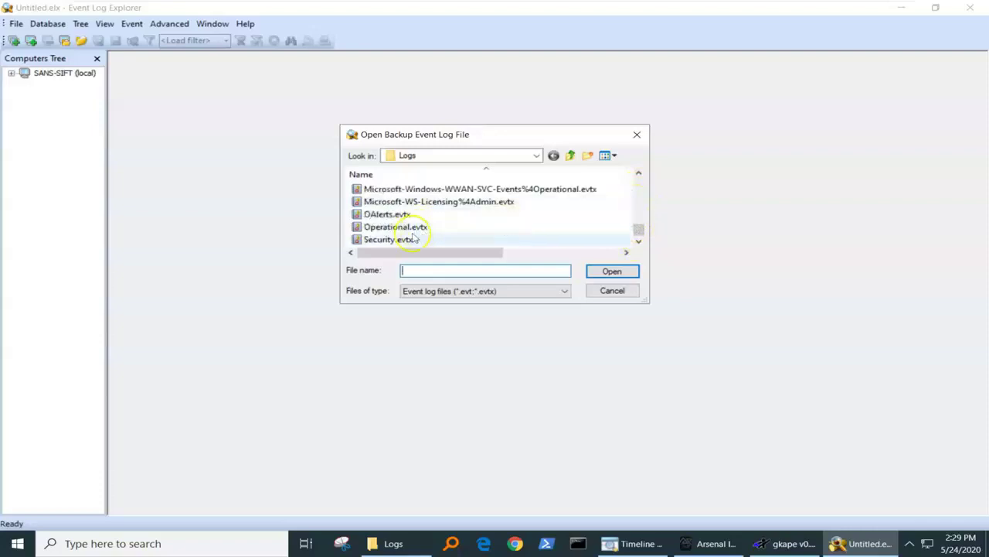
click(414, 238)
click(611, 270)
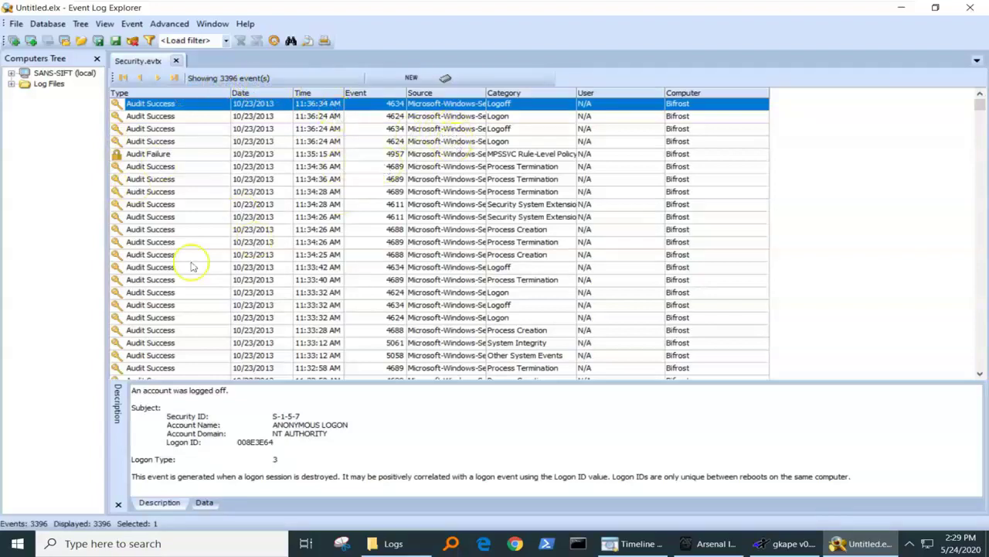
Step: Merge the newest Archive-Security log into Security.evtx, making a Merger view of 21246 events
click(15, 24)
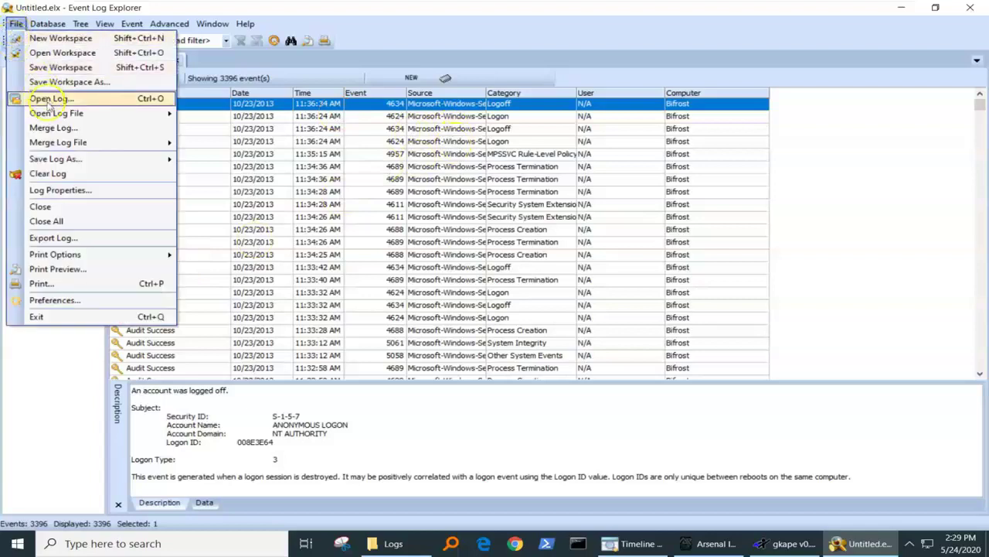
mouse_move(92, 144)
click(218, 175)
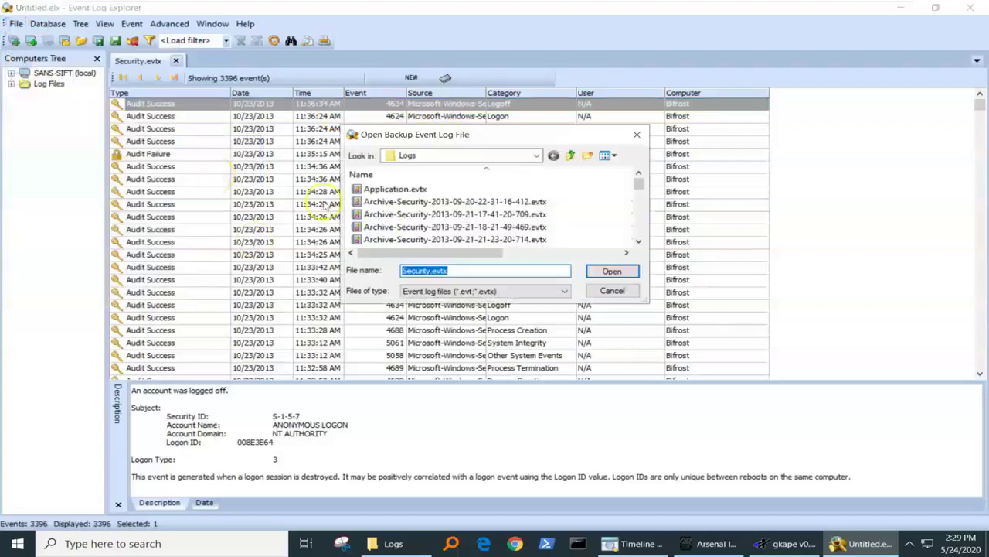
mouse_move(639, 187)
mouse_down()
mouse_move(638, 213)
mouse_move(638, 194)
mouse_up()
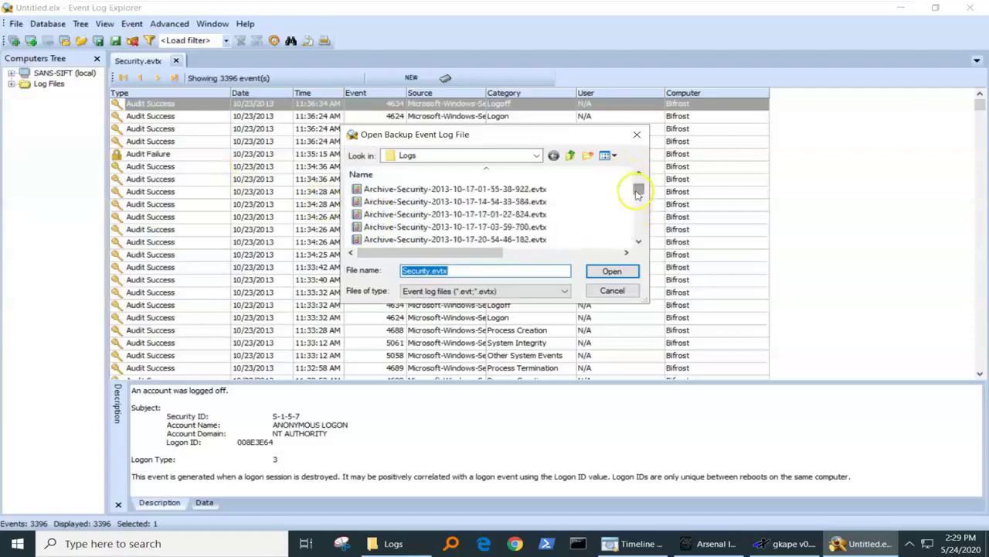
click(639, 216)
click(639, 219)
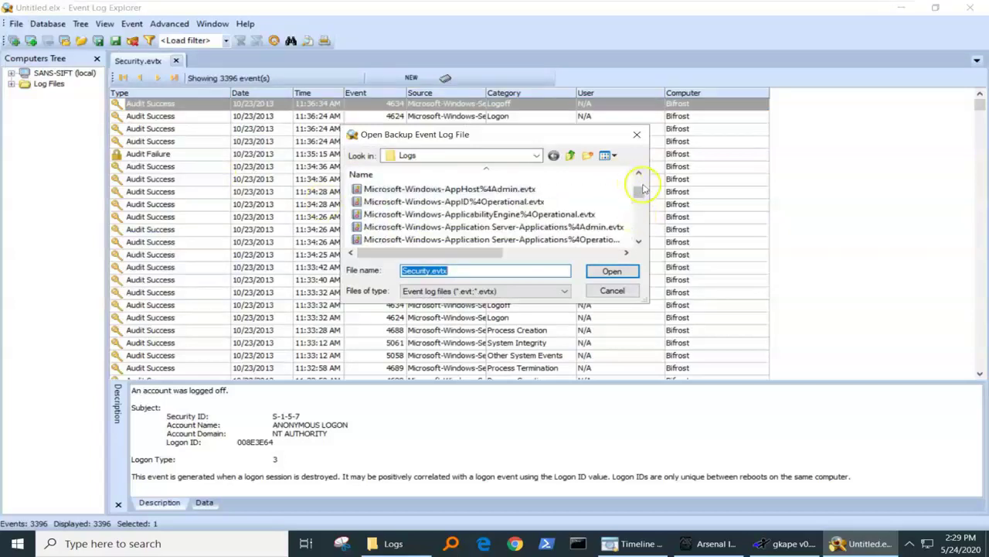
scroll(638, 194, up, 3)
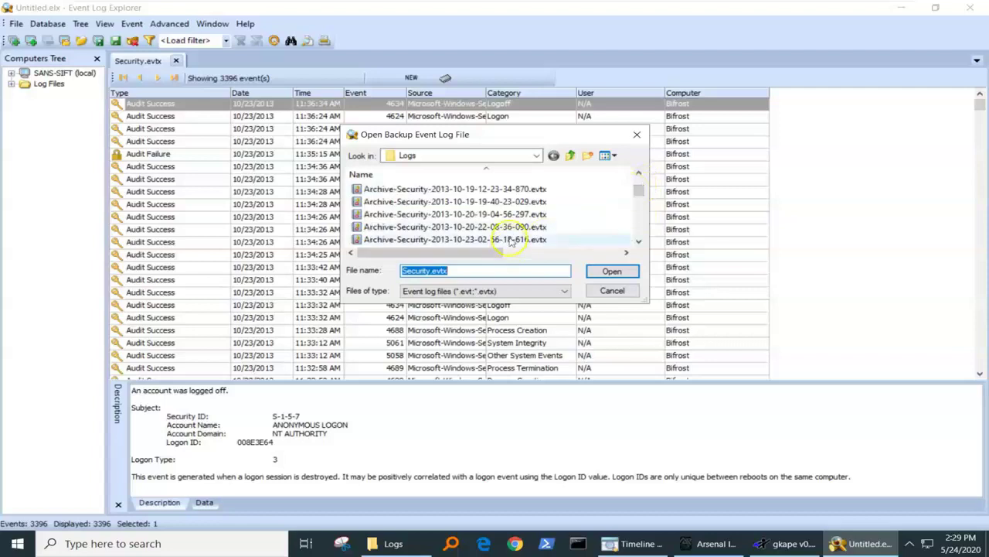
click(510, 240)
click(612, 270)
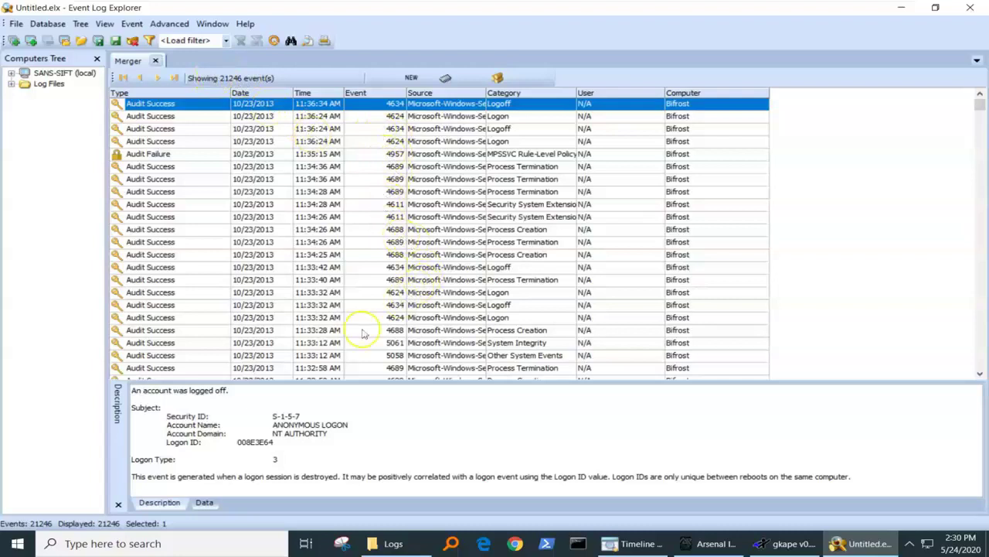
Step: Enlarge the description pane and filter on event IDs 4624,4634, showing 413 events
drag(368, 380, 364, 271)
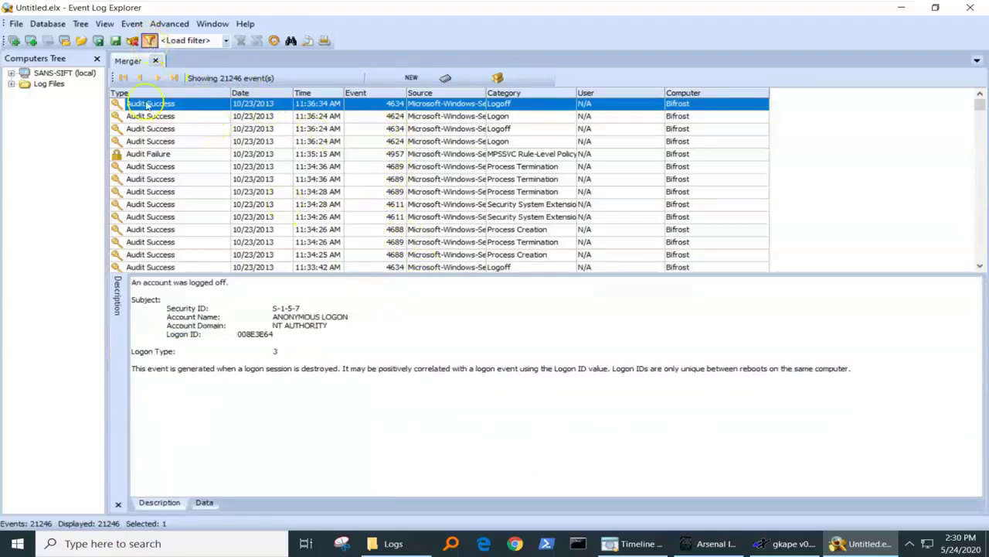
click(150, 41)
click(272, 257)
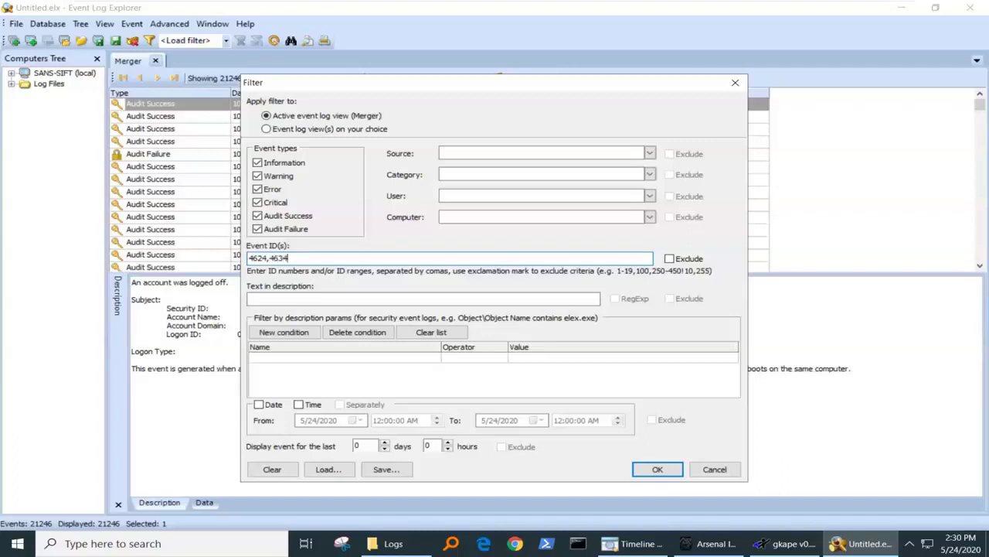
click(270, 298)
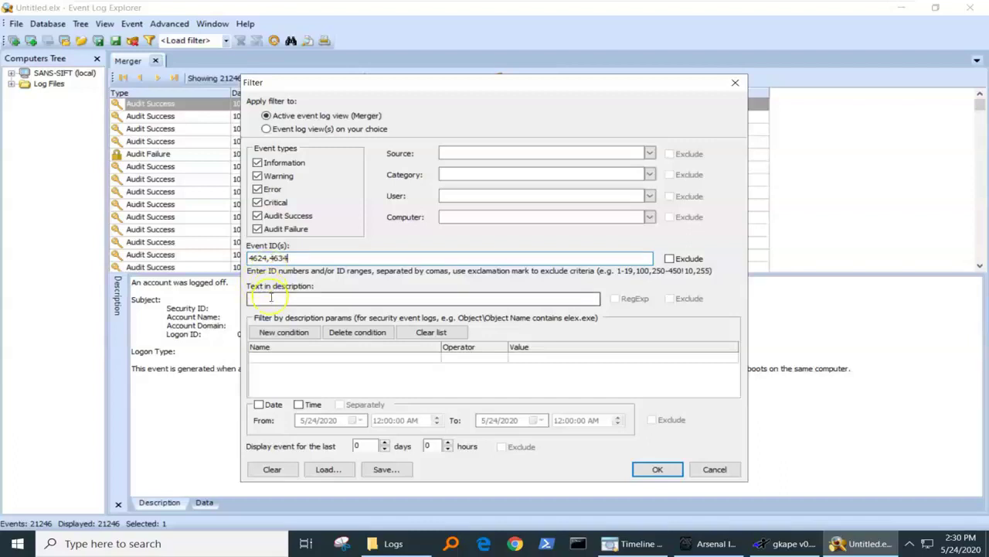
click(654, 469)
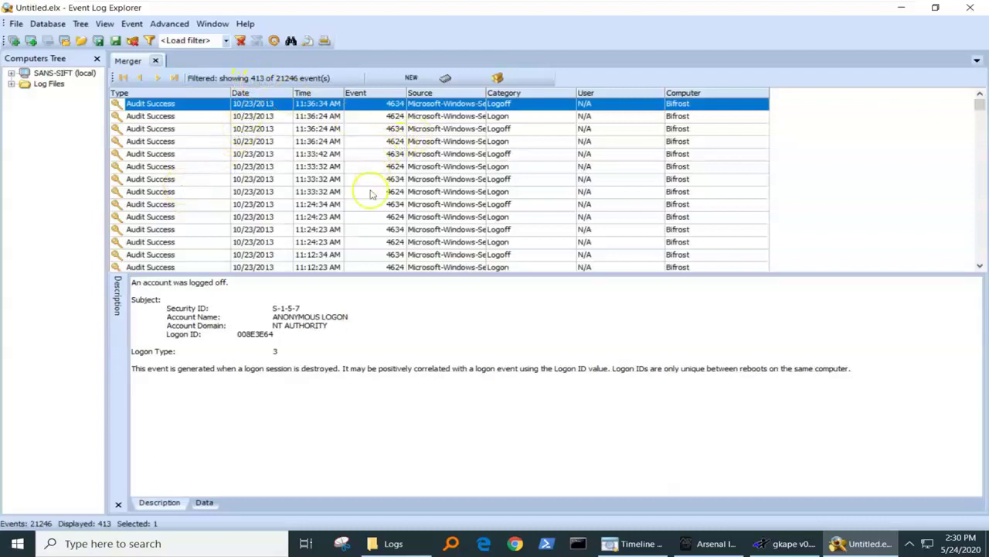
Step: Highlight the Logon Type line and its value in the event description
click(275, 351)
shift+click(131, 351)
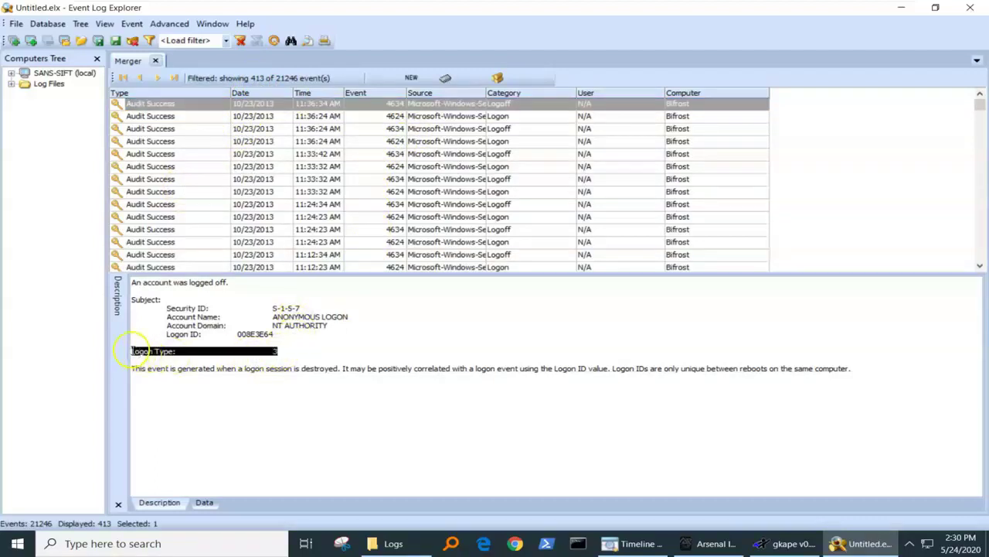
click(347, 342)
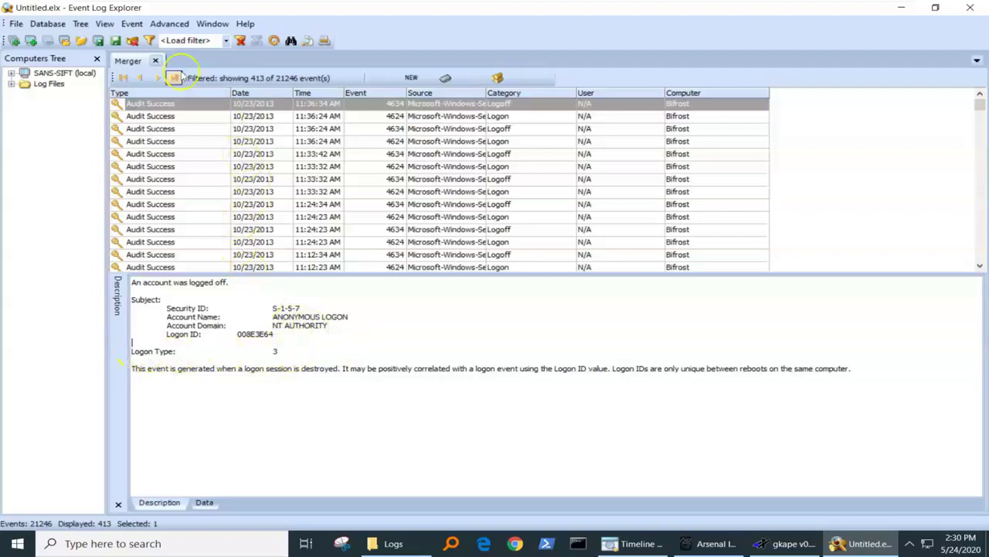
Step: Add a filter condition Logon Type Equal 2, leaving 16 events
click(150, 40)
click(261, 299)
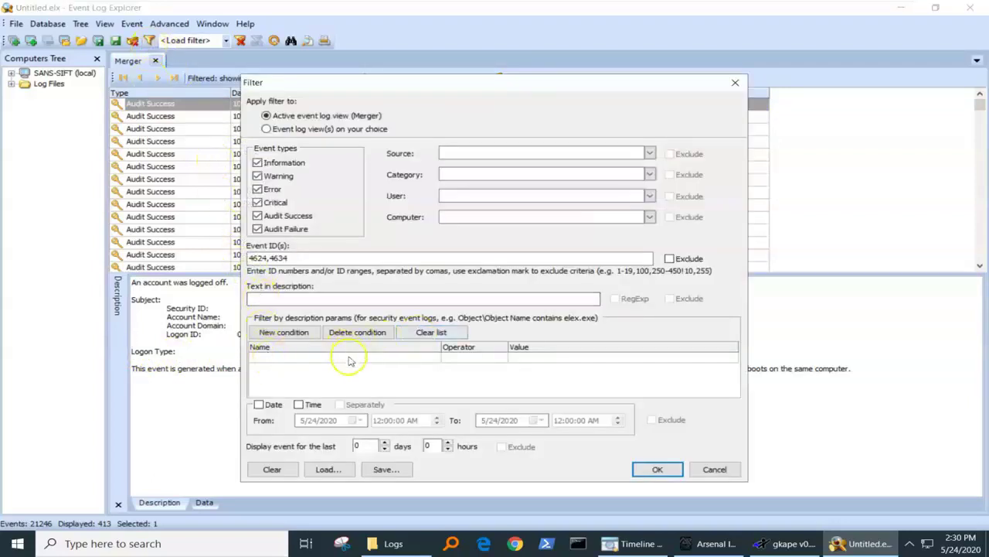
click(437, 358)
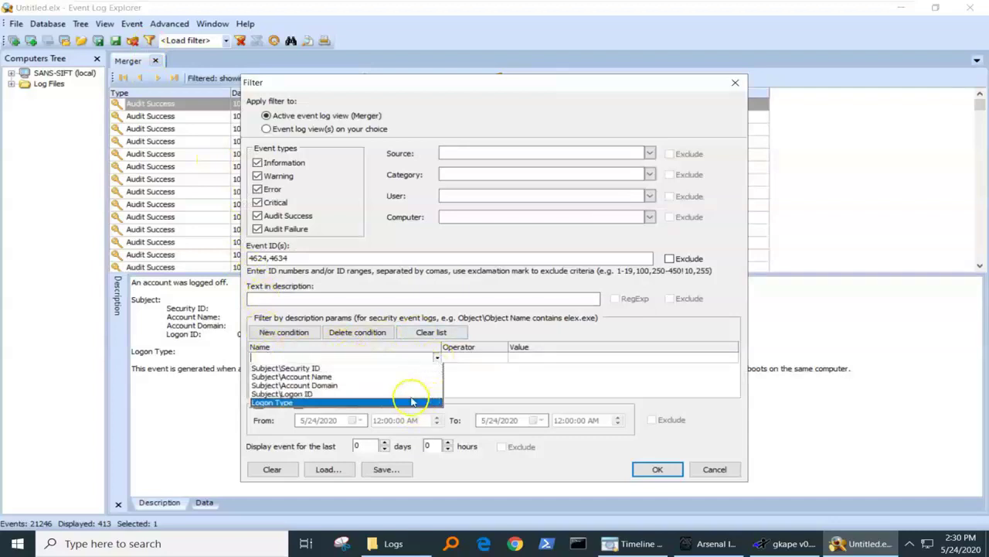
click(411, 403)
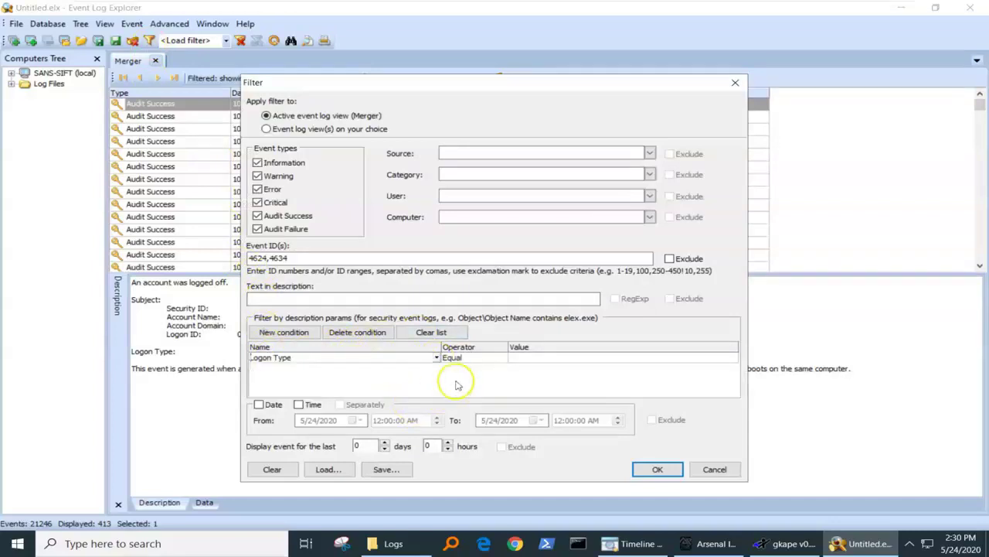
click(536, 358)
text(2)
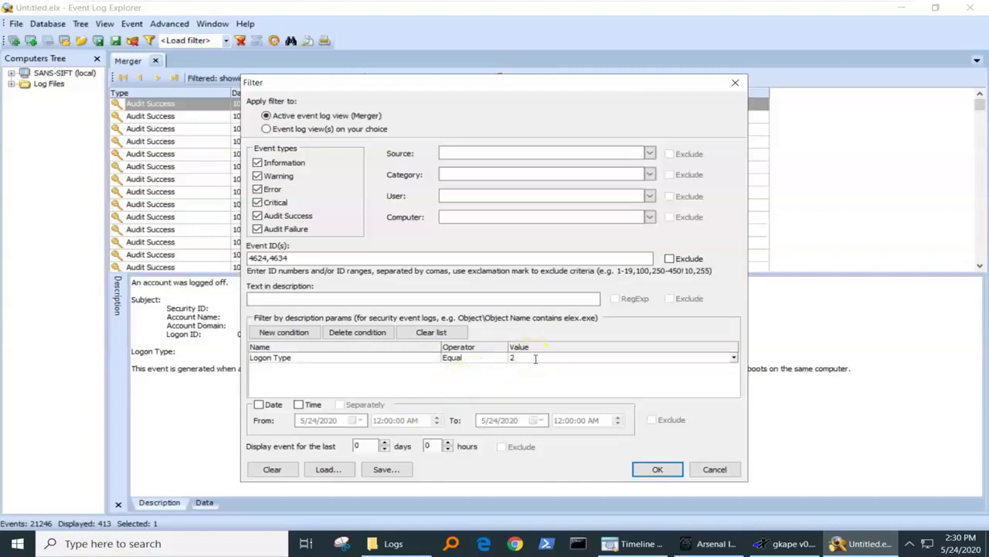
click(651, 469)
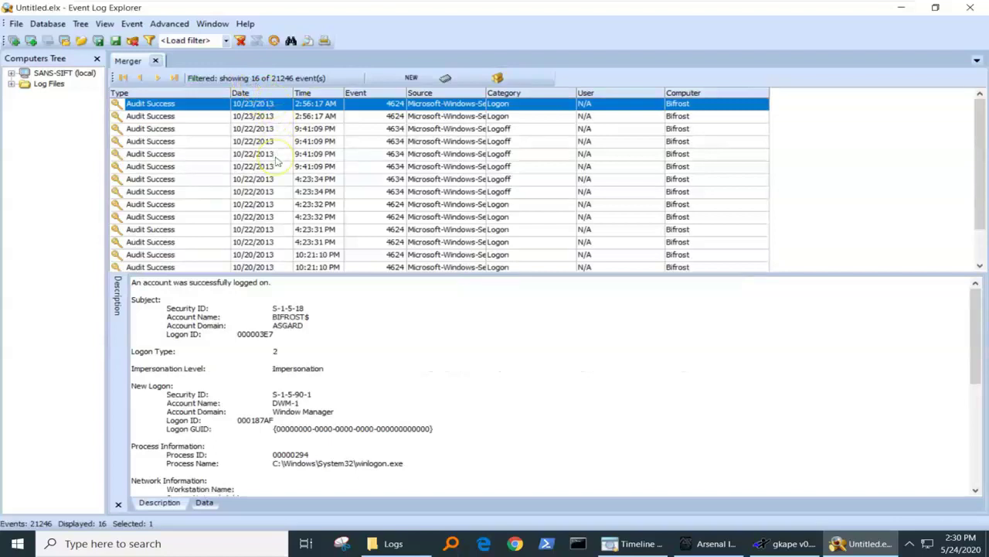
Step: Select the 9:41:09 PM 4634 logoff event and highlight its Logon ID 14056CF8
click(367, 130)
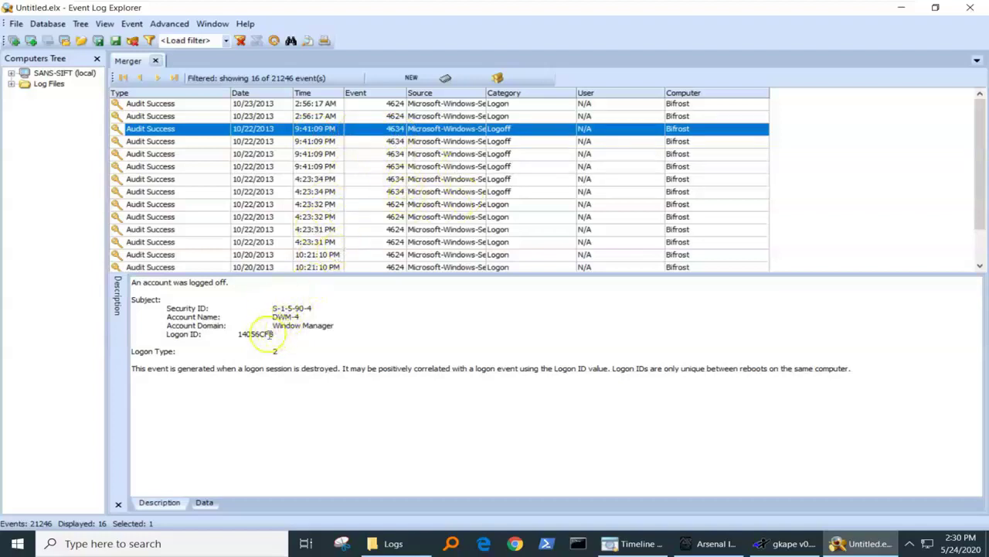
drag(272, 334, 230, 334)
key(ctrl+c)
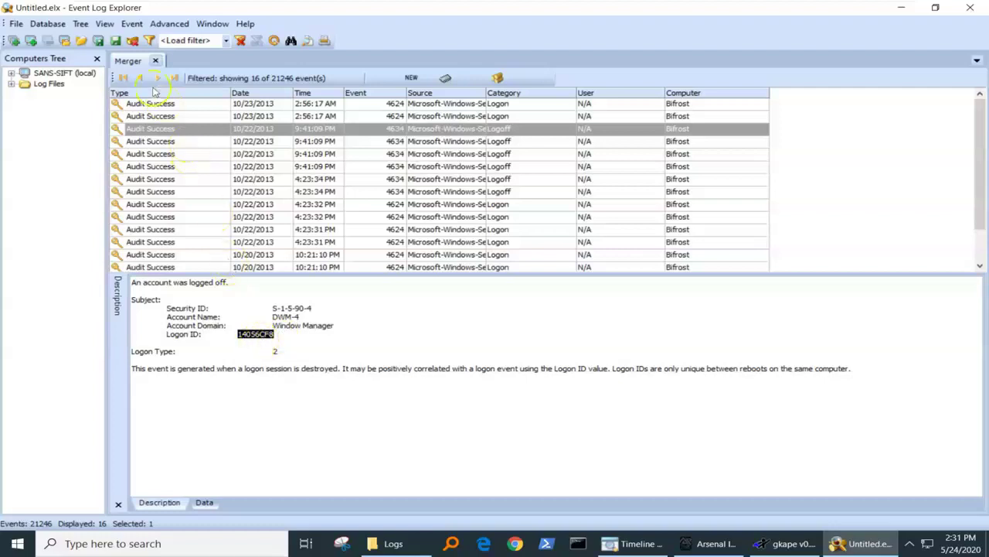
Step: Filter on Text in description 14056CF8, leaving just the 2 matching events
click(149, 40)
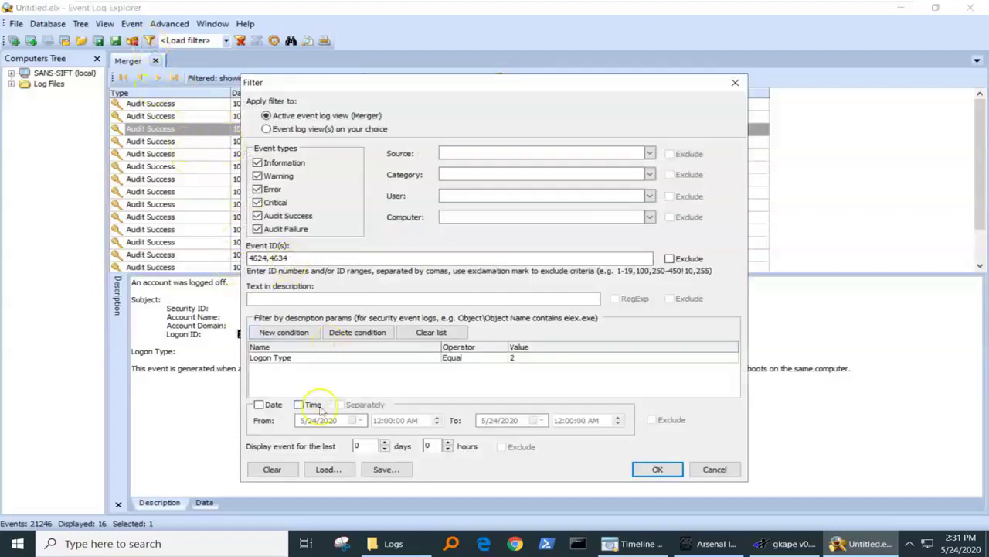
click(337, 299)
key(ctrl+v)
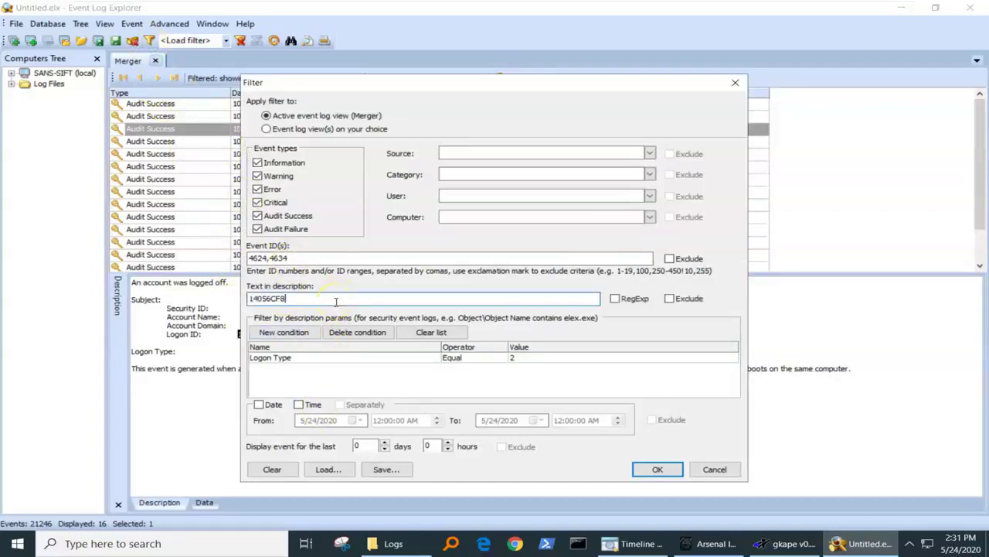
click(655, 469)
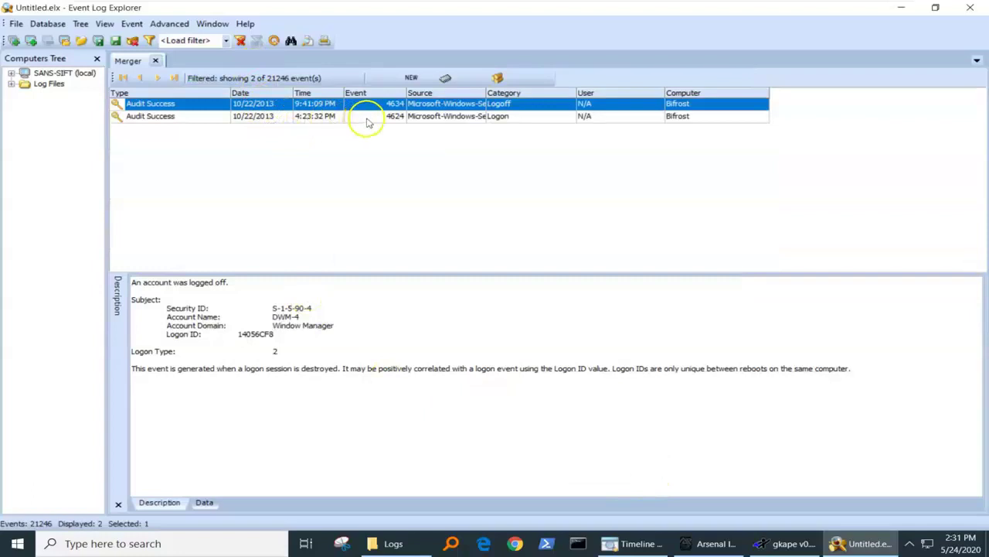
Step: Compare Logon IDs of the 4:23:32 PM logon and 9:41:09 PM logoff events
click(367, 117)
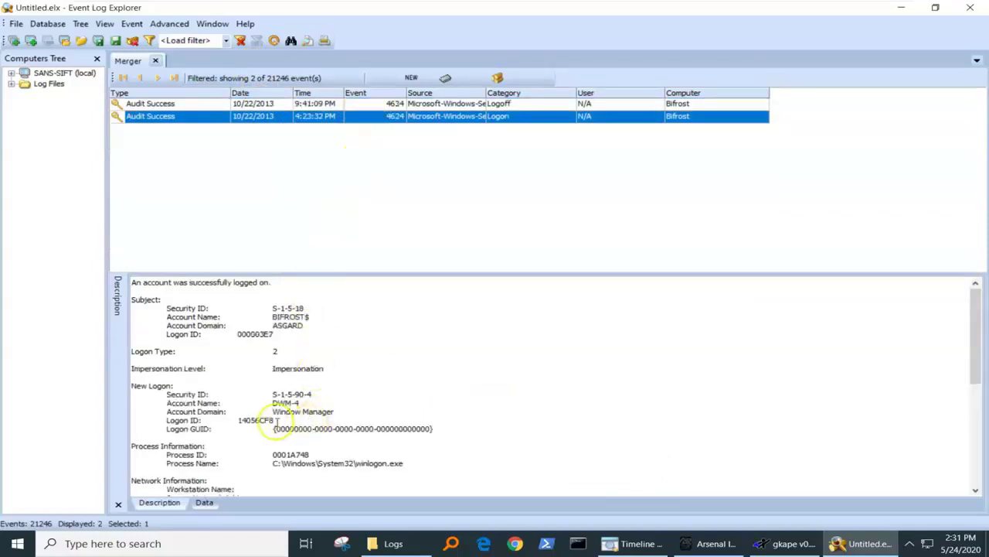
drag(275, 420, 236, 419)
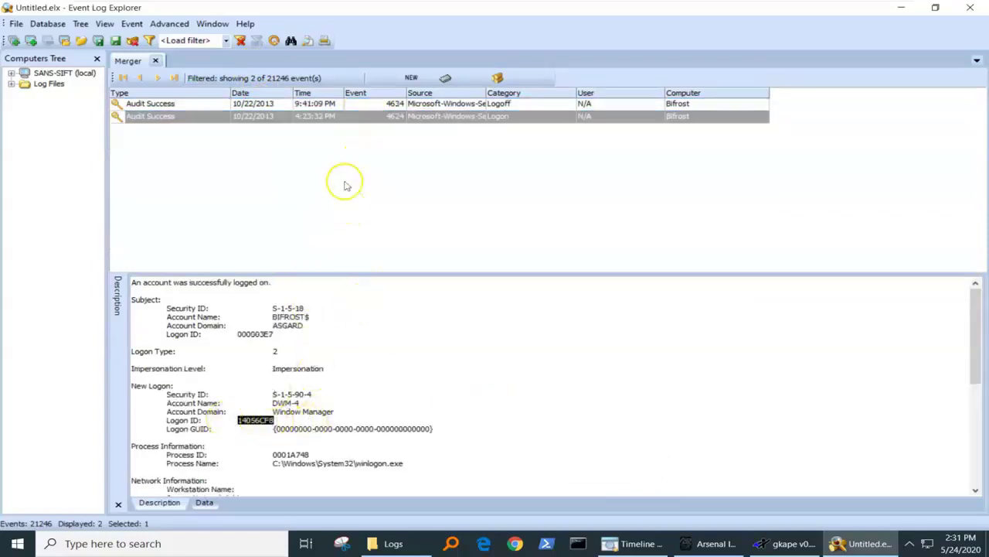
click(361, 106)
drag(276, 334, 234, 334)
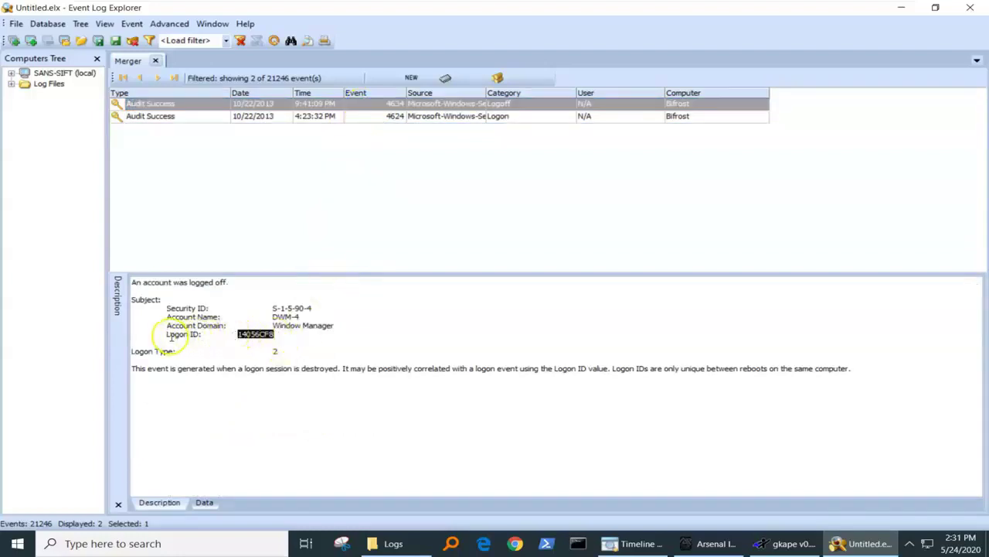
drag(161, 334, 306, 329)
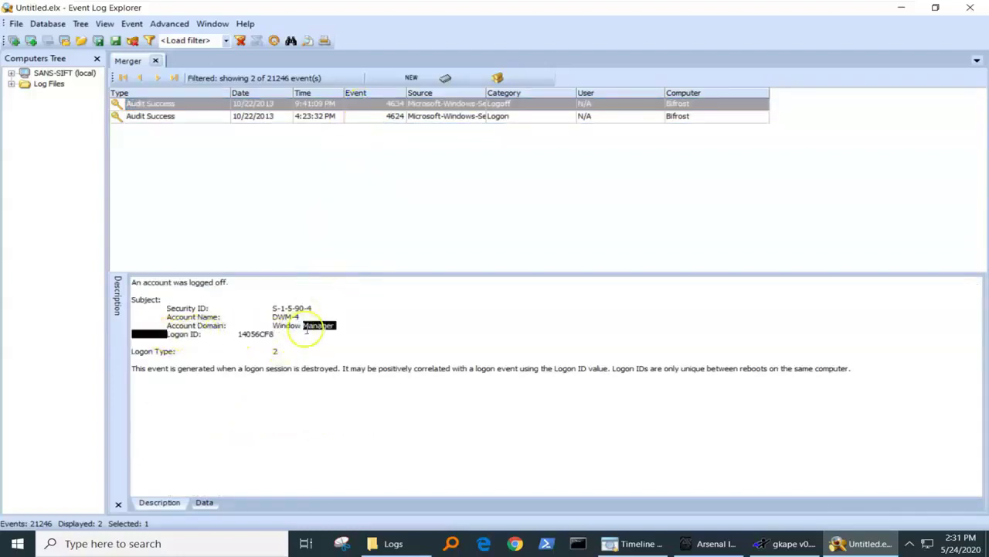
click(270, 118)
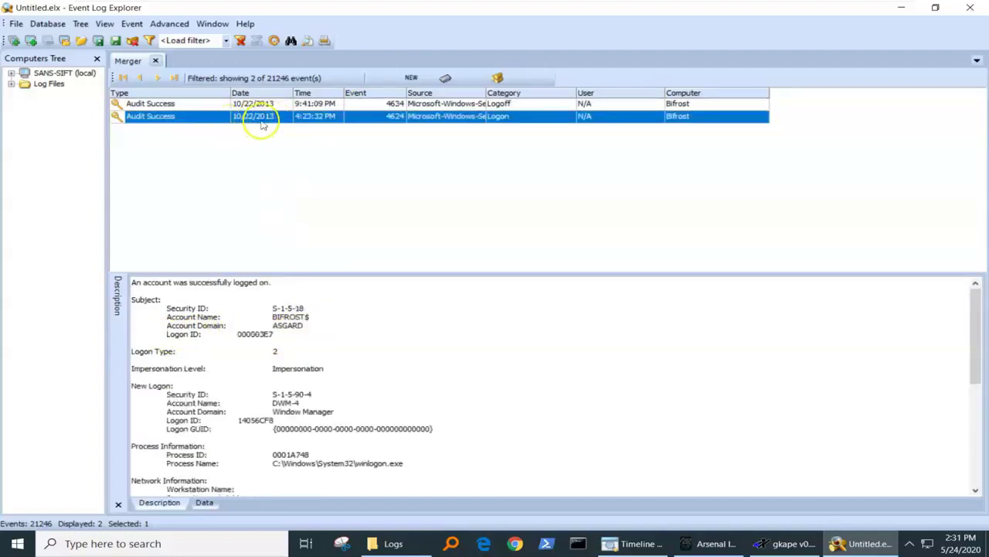
click(327, 104)
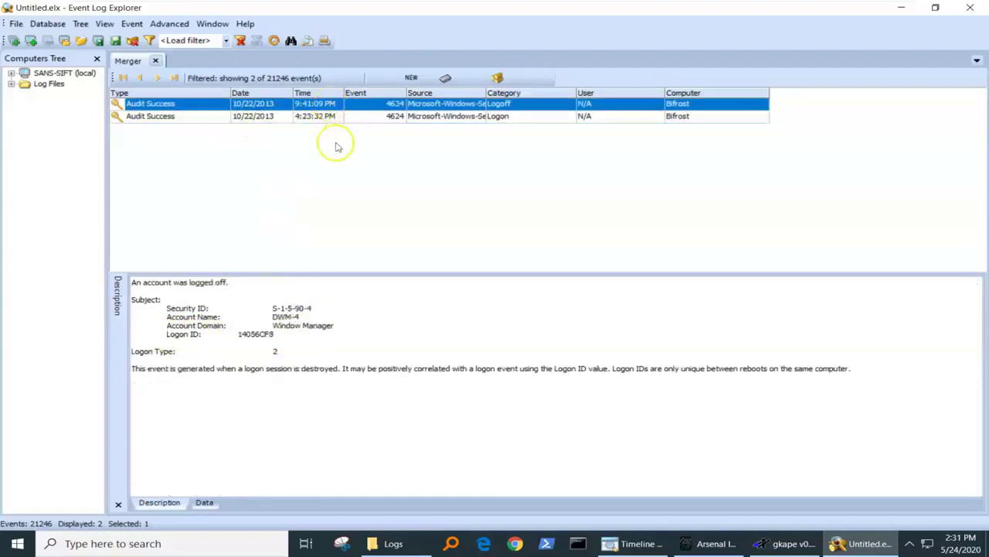